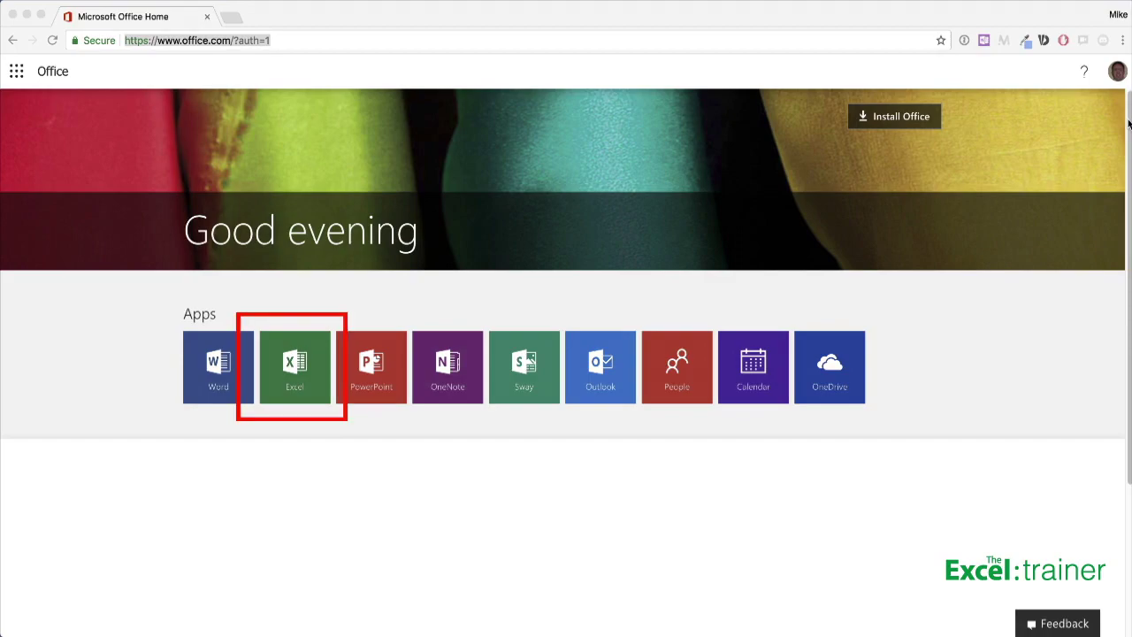
Open Pivot Table.xlsx from the Temp folder in OneDrive with Excel Online.
click(316, 382)
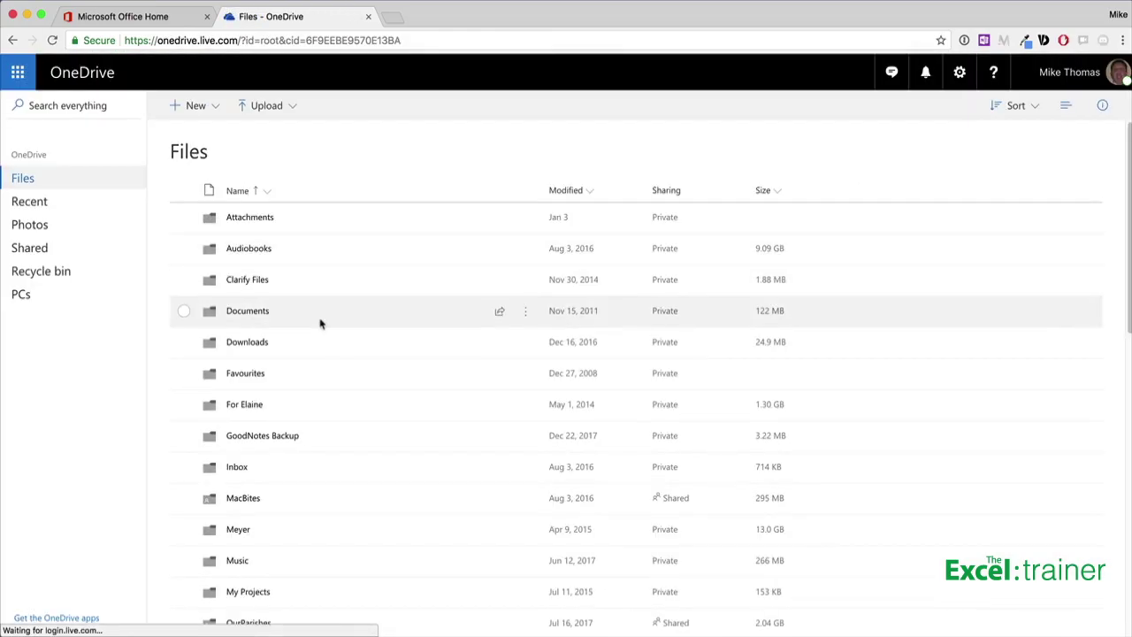
scroll(329, 332, down, 10)
click(232, 467)
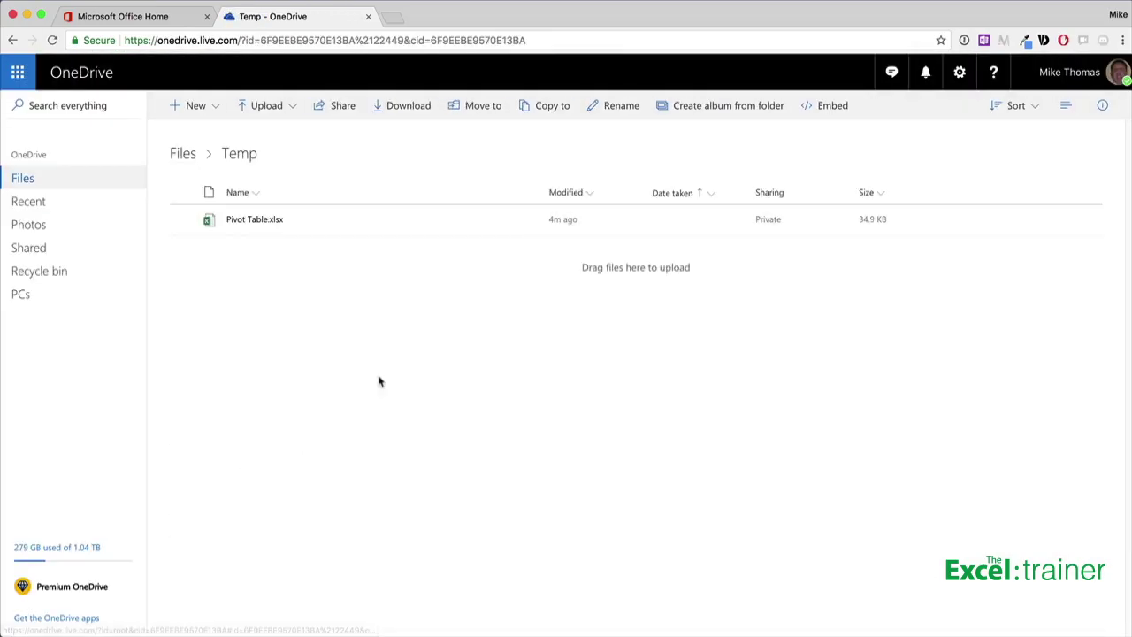
click(184, 221)
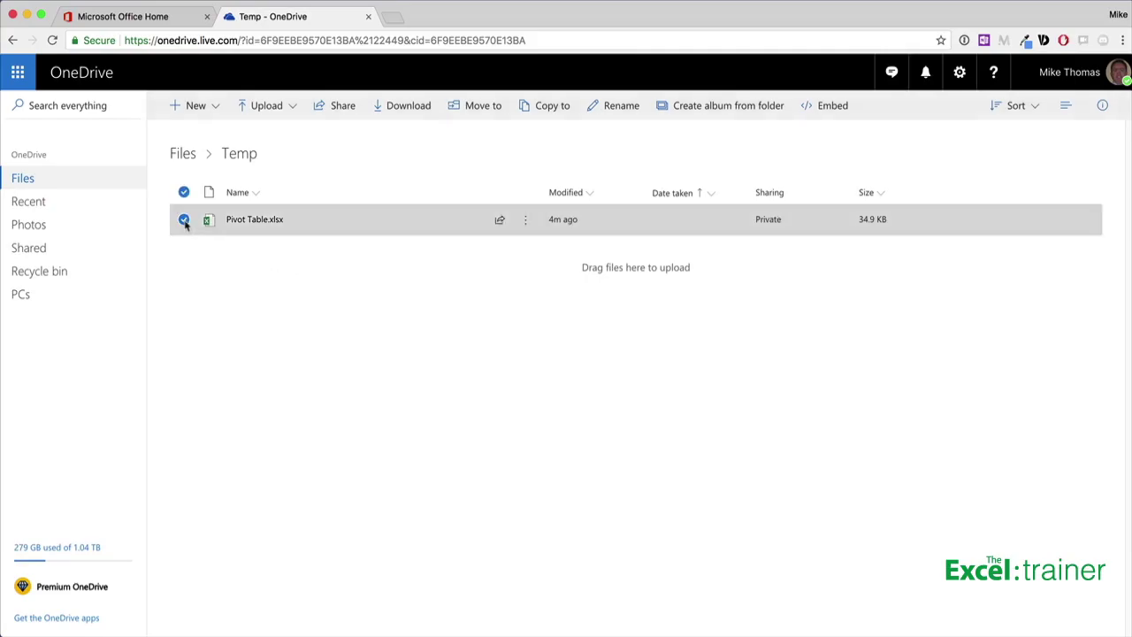
click(221, 111)
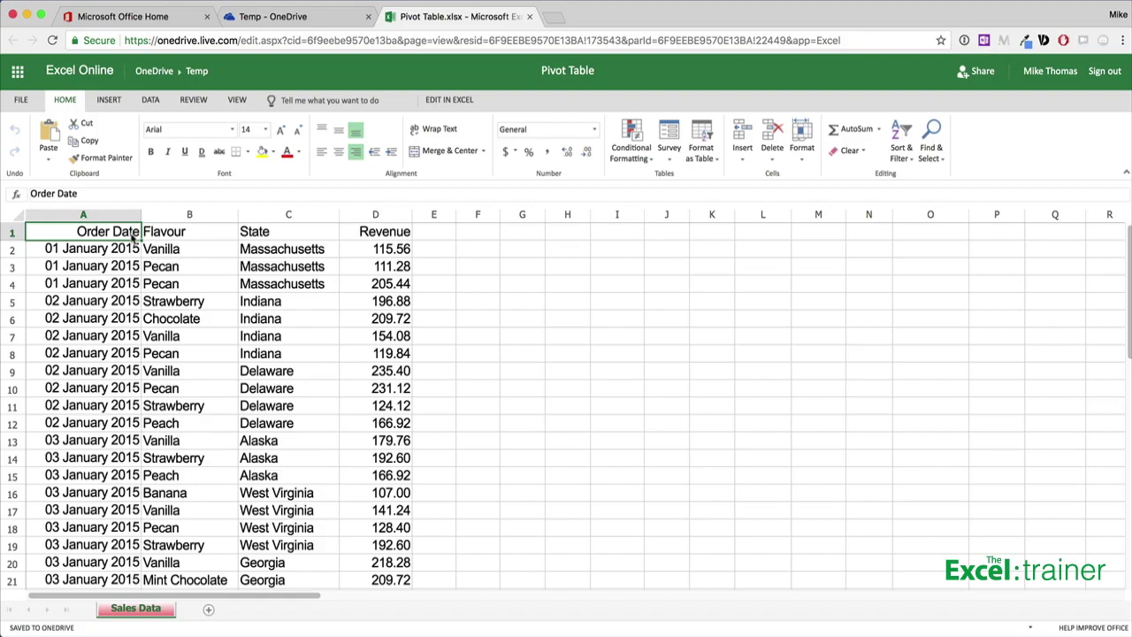
Insert a PivotTable from the A1:D1137 sales data at cell G1 on the existing worksheet.
click(120, 106)
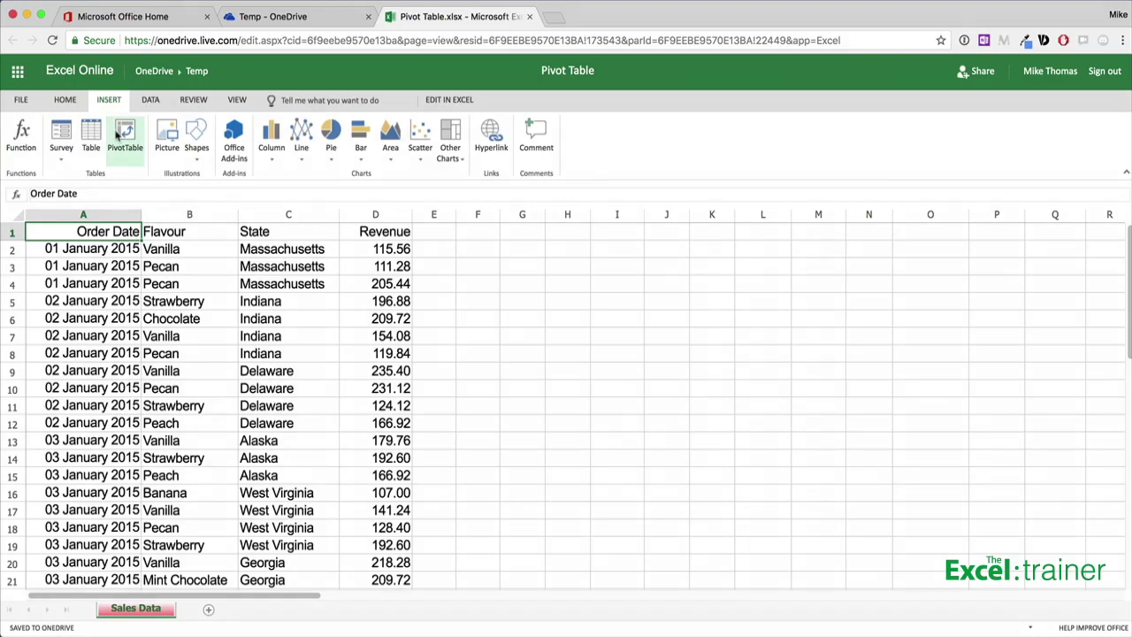
click(118, 132)
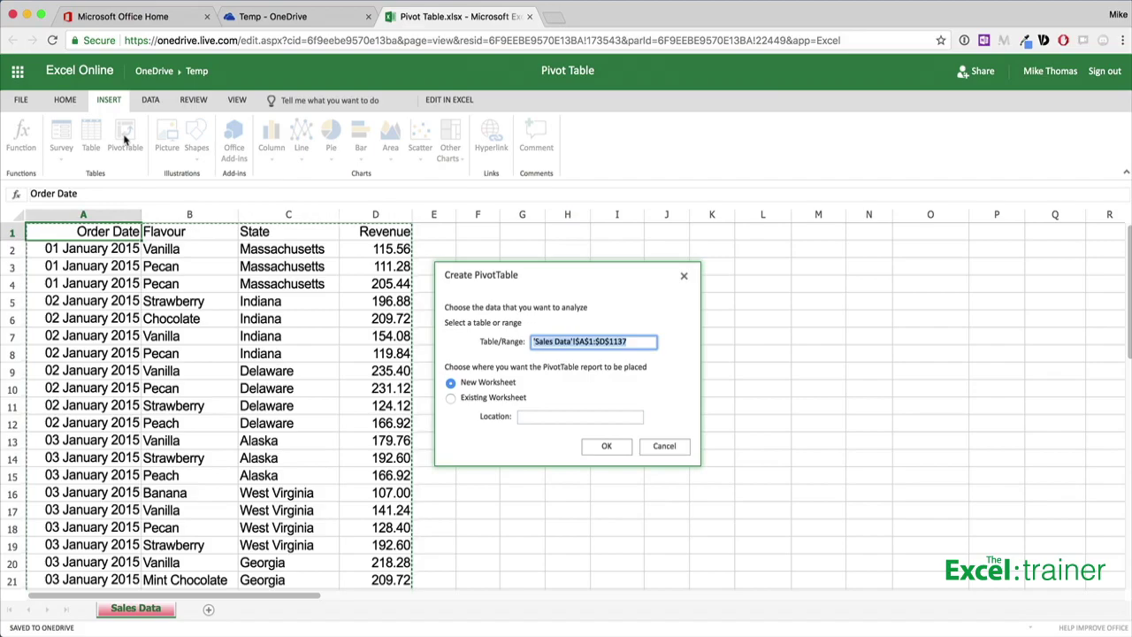
click(452, 399)
click(536, 416)
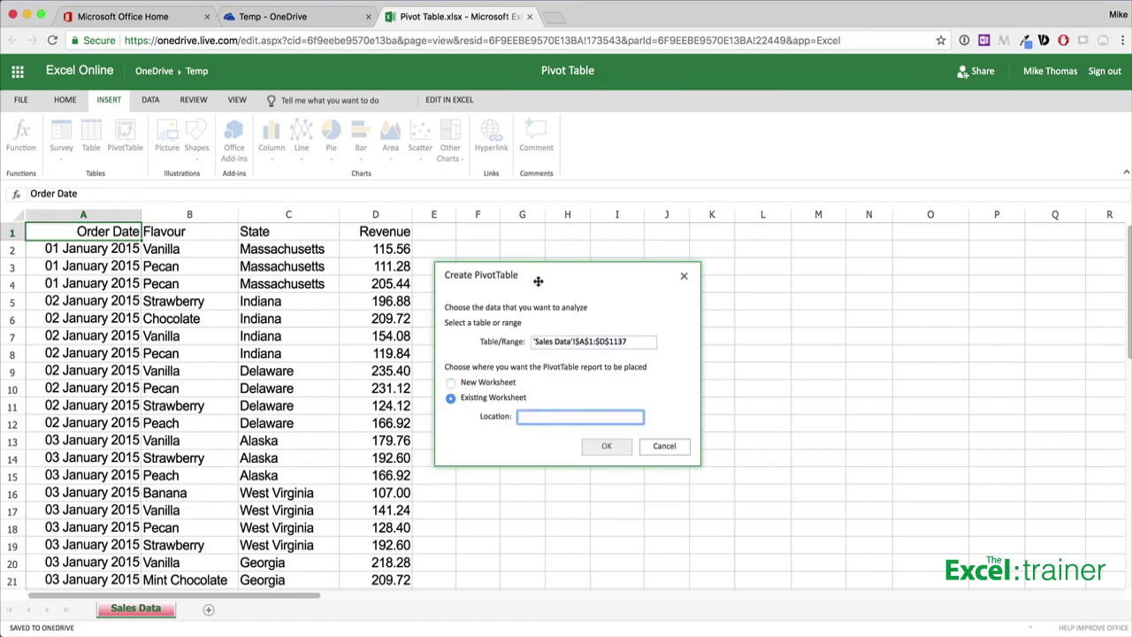
click(518, 233)
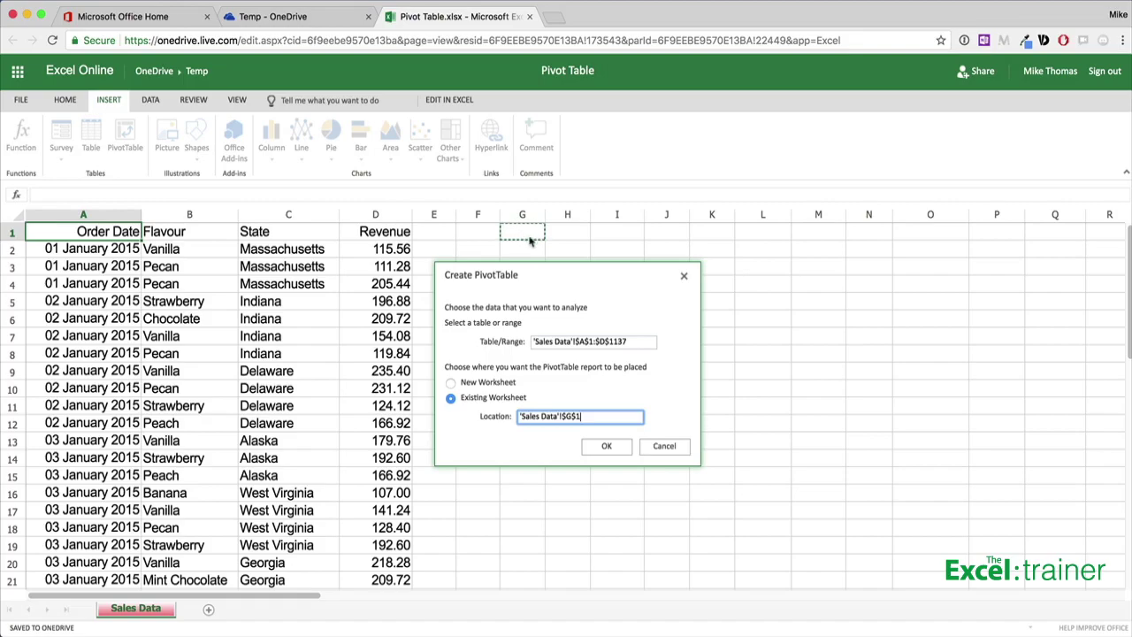
click(606, 447)
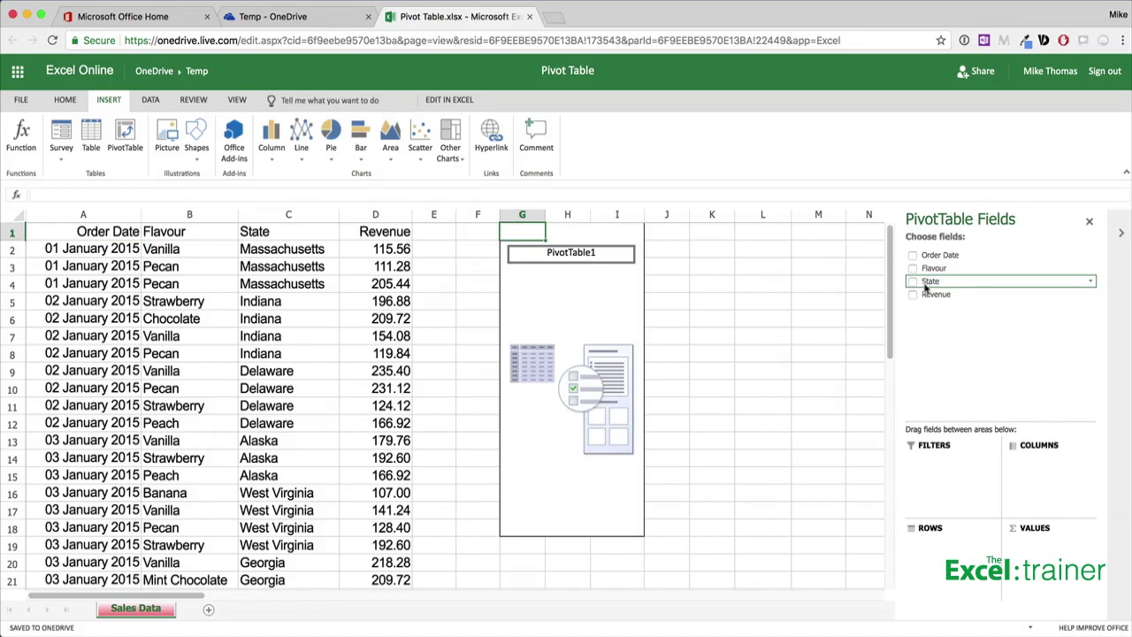
Put State in ROWS and Revenue in VALUES to show Sum of Revenue per state.
drag(929, 283, 944, 557)
drag(929, 295, 1057, 532)
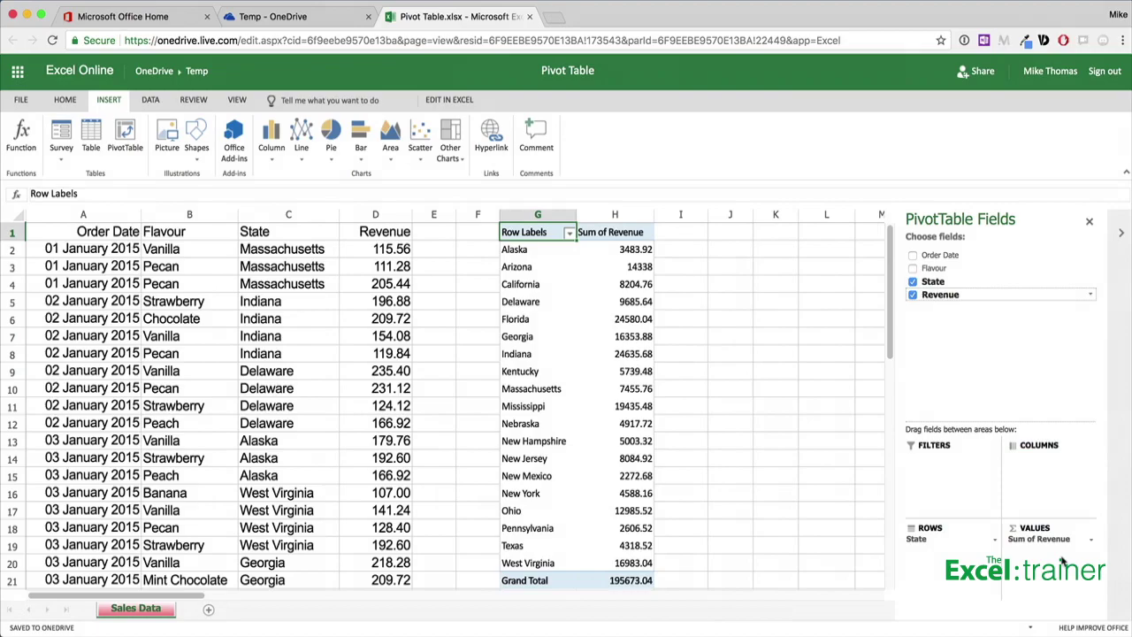
double_click(646, 343)
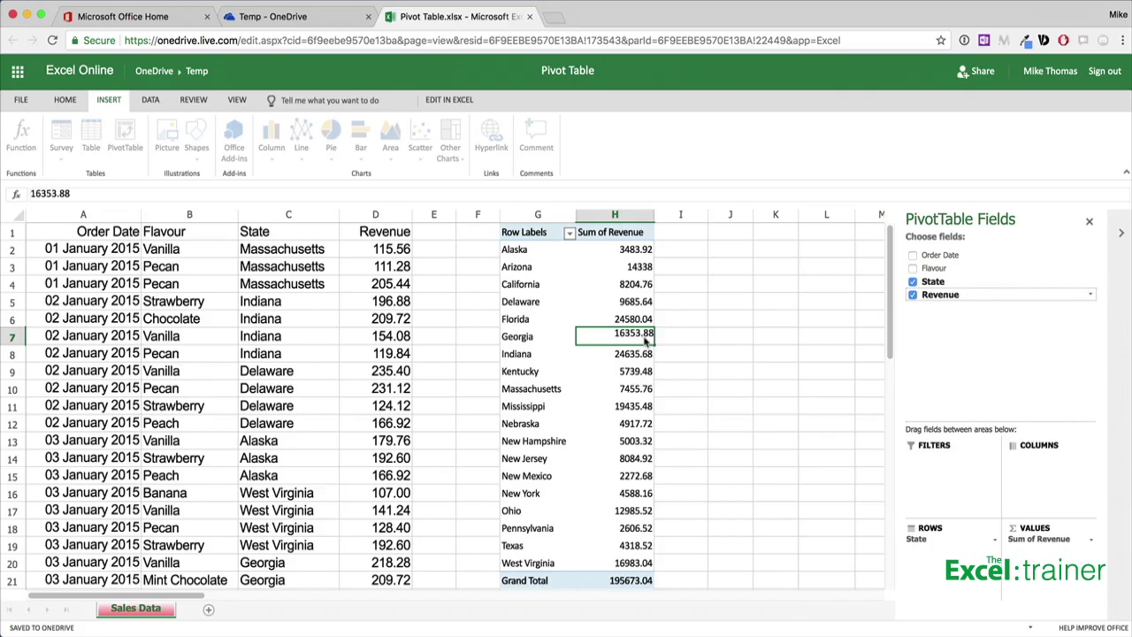
key(Escape)
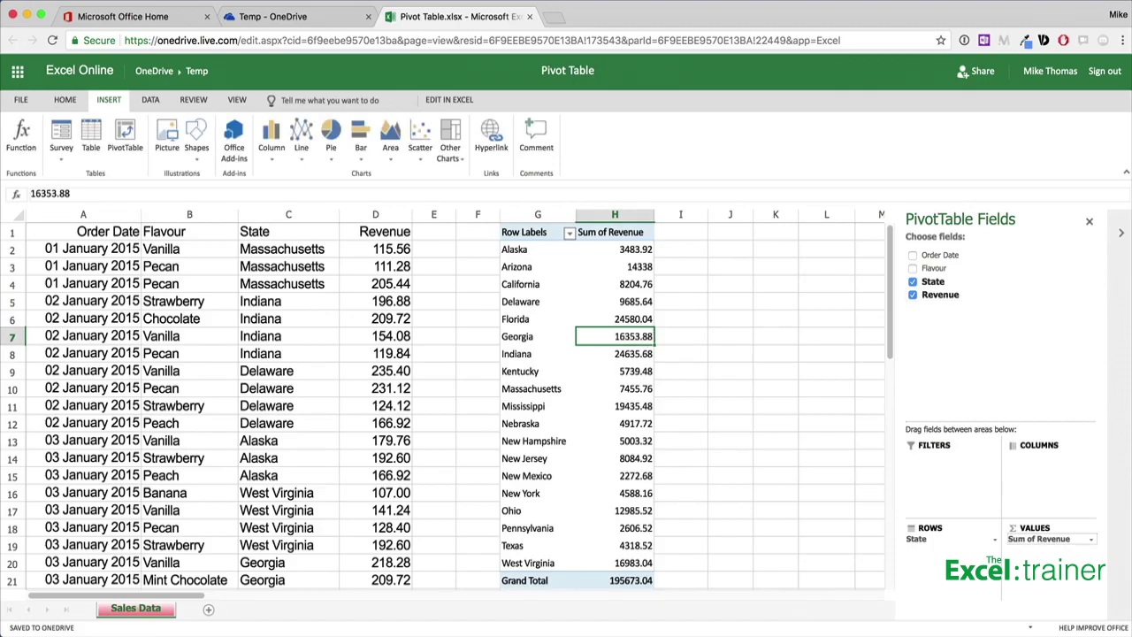
right_click(630, 436)
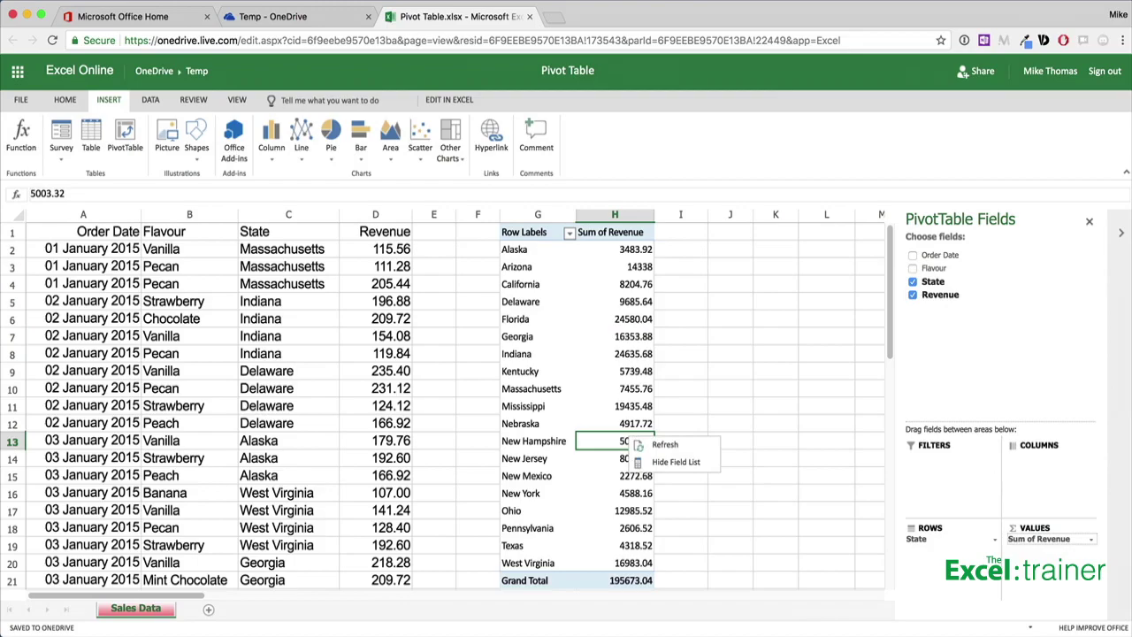
key(Escape)
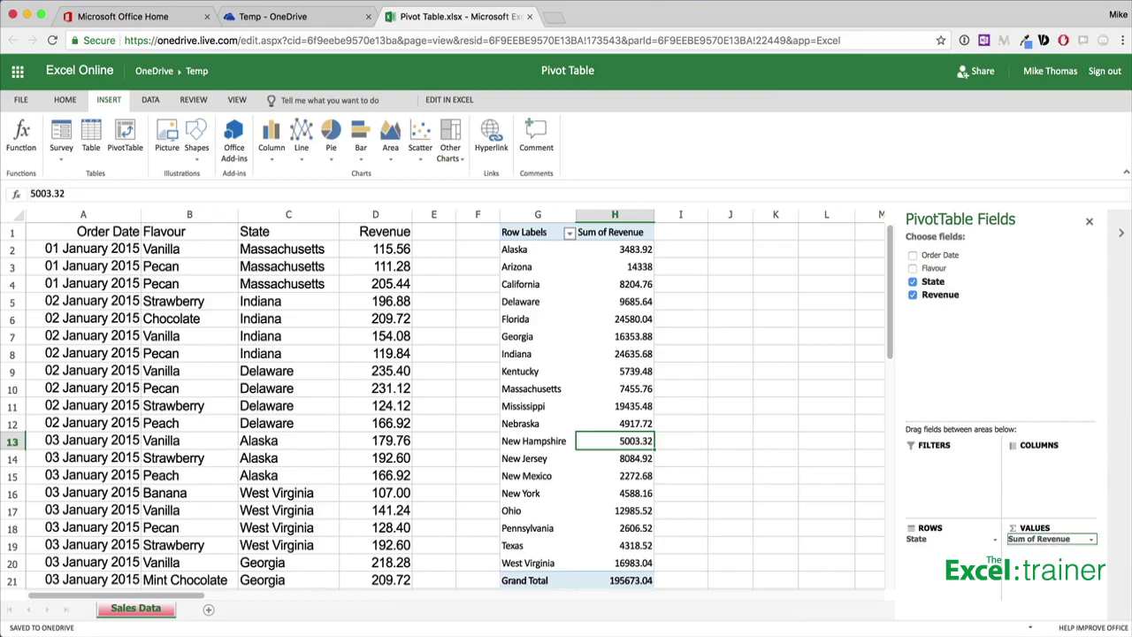
click(1091, 538)
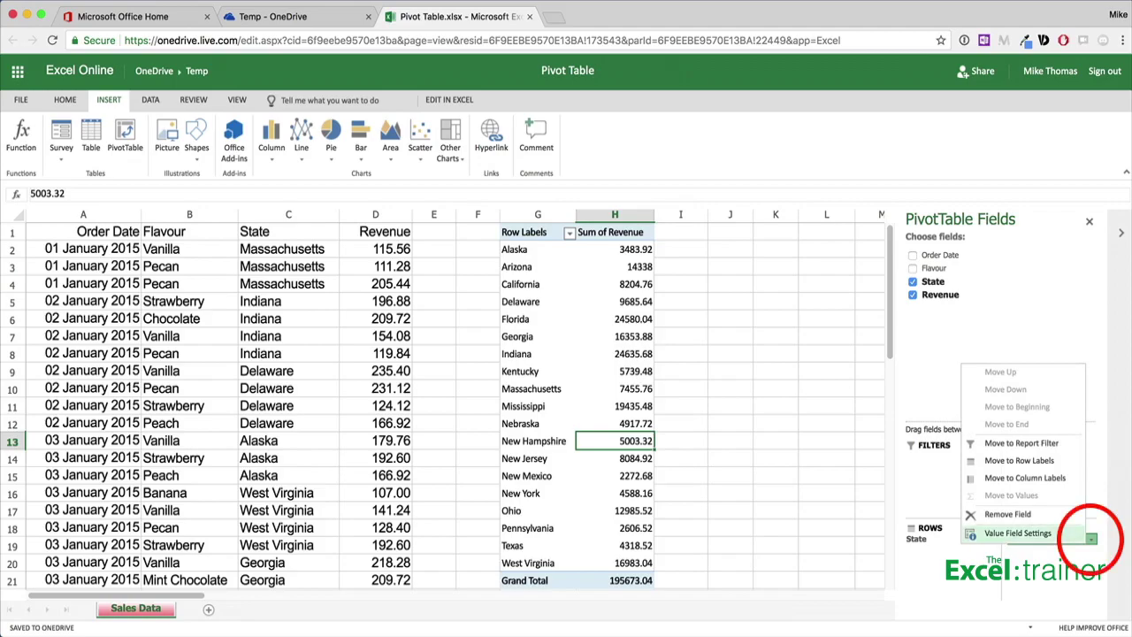
click(1017, 533)
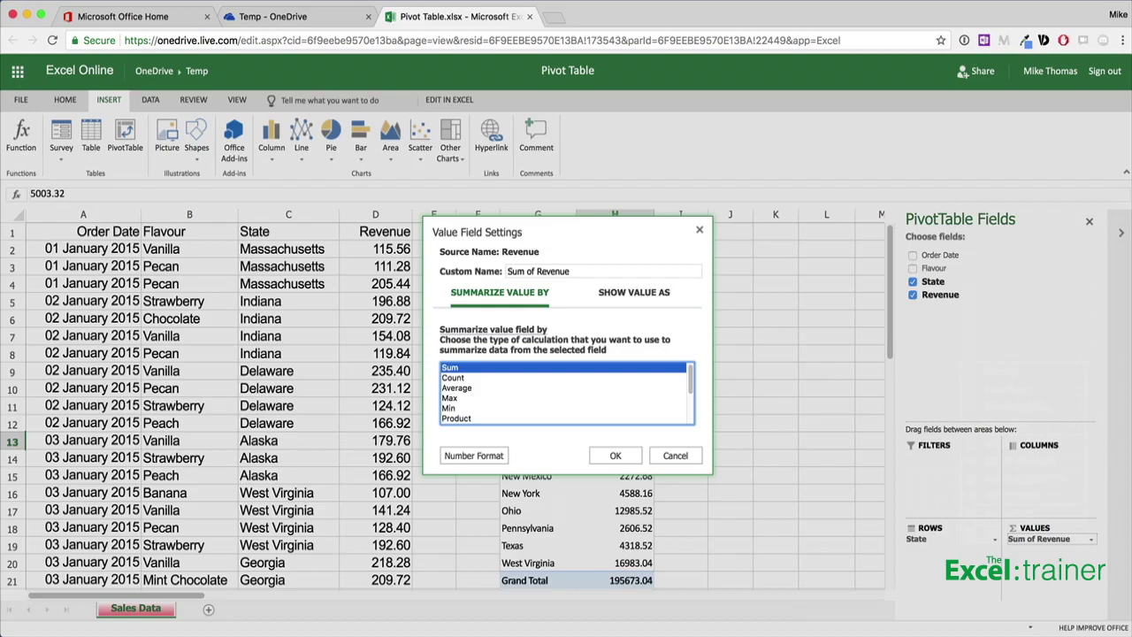
click(633, 292)
click(566, 341)
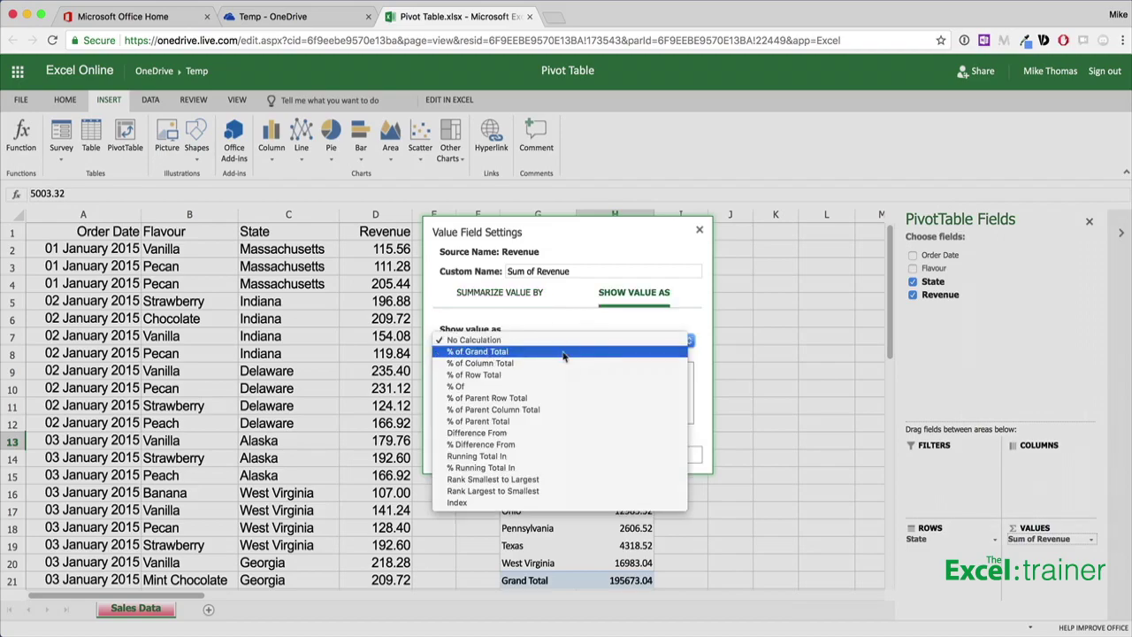
click(569, 351)
click(675, 455)
click(676, 462)
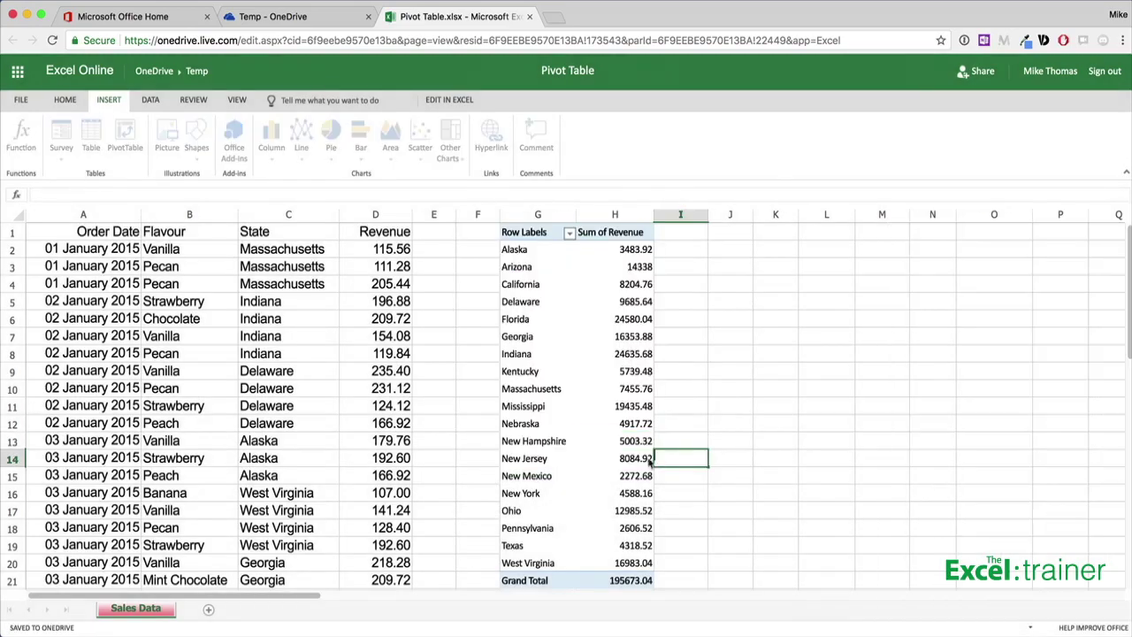
Try sorting a revenue cell descending, then dismiss the error that results.
click(639, 458)
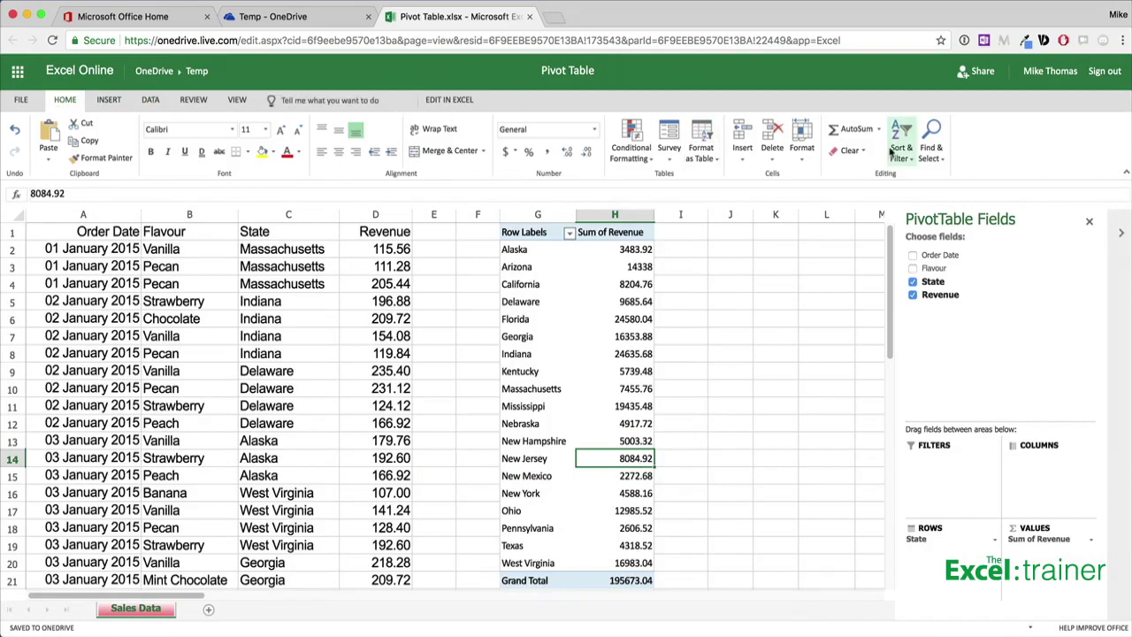
click(903, 149)
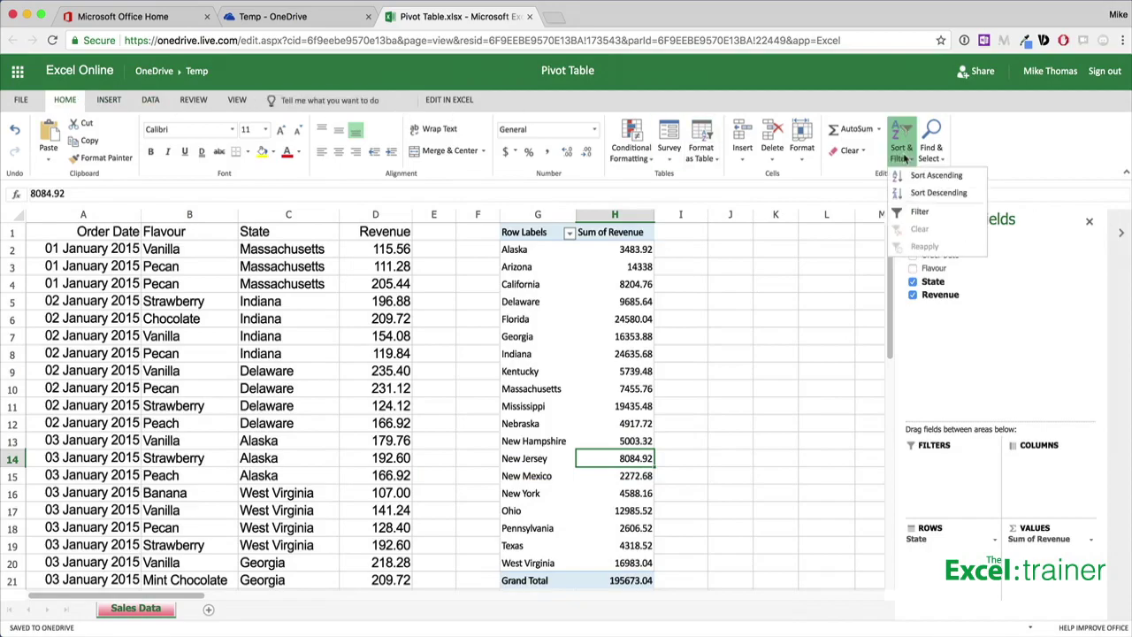
click(925, 192)
click(667, 393)
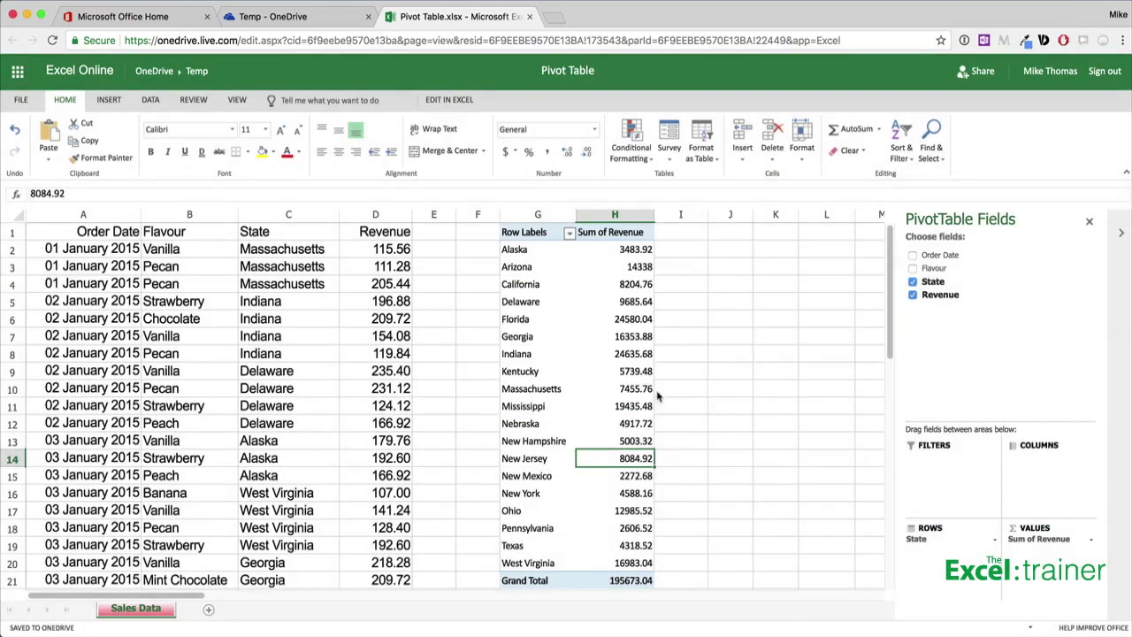
Sort the Row Labels by Sum of Revenue, largest to smallest.
click(570, 233)
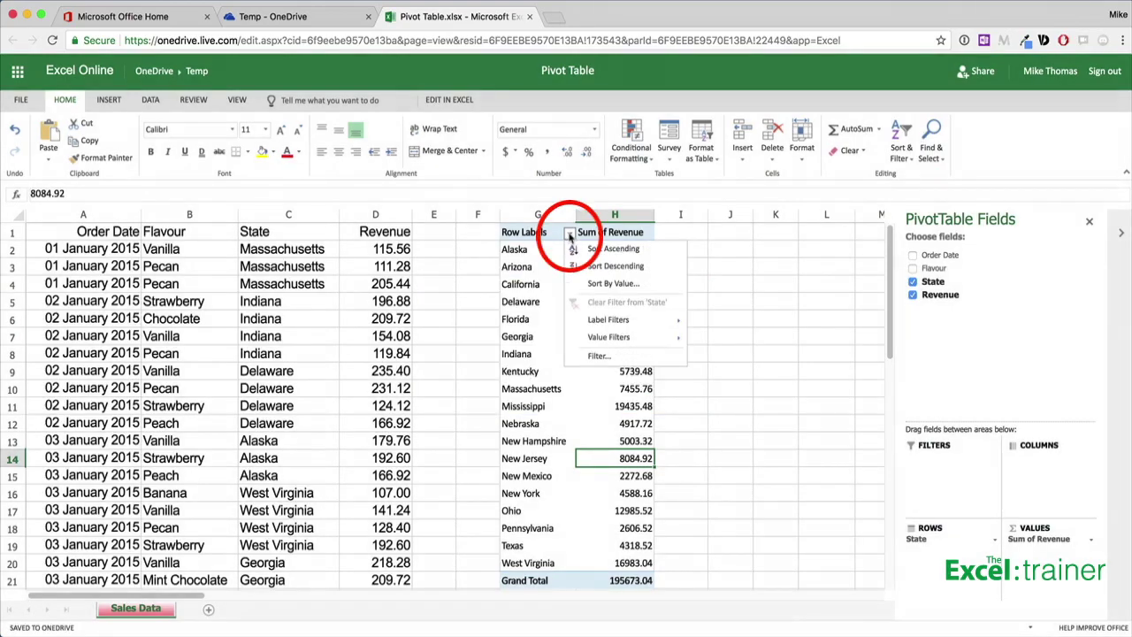
click(618, 284)
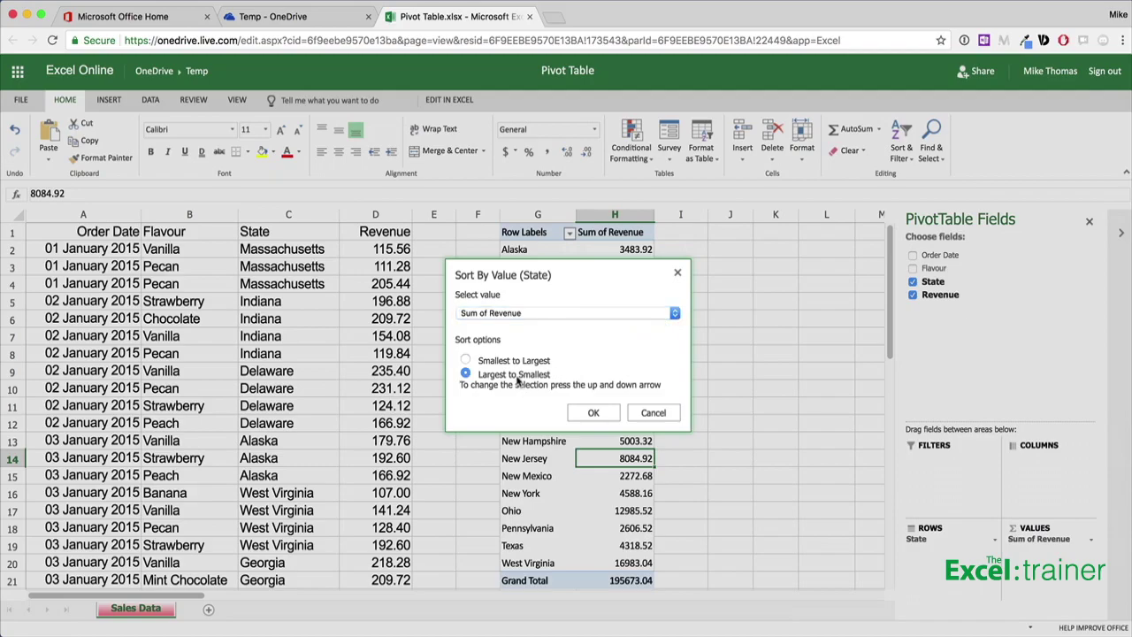
click(594, 412)
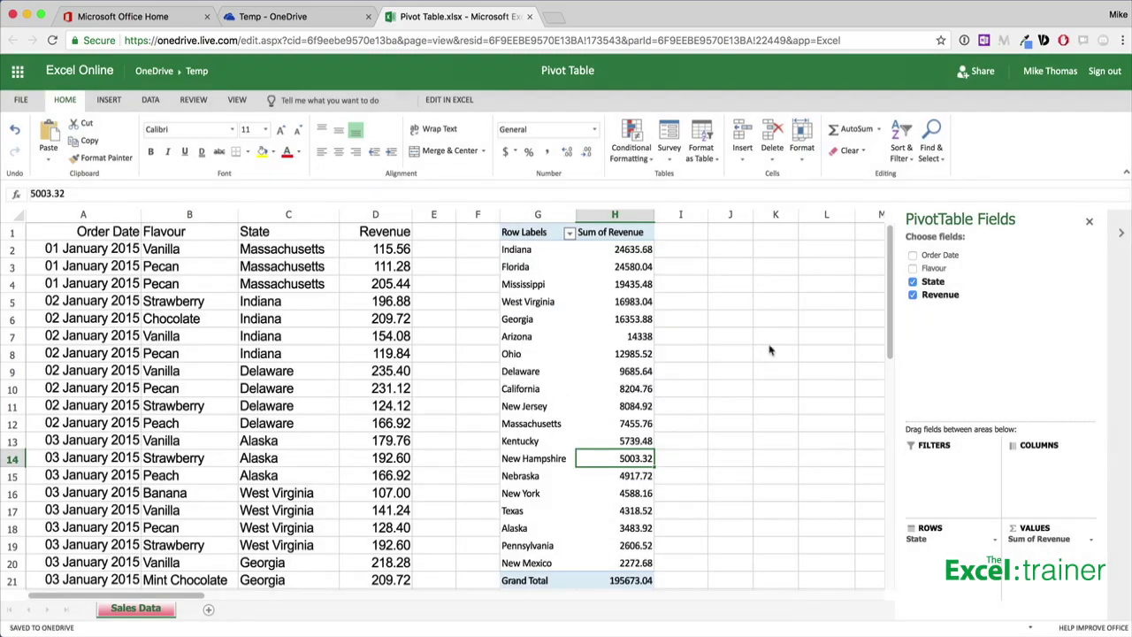